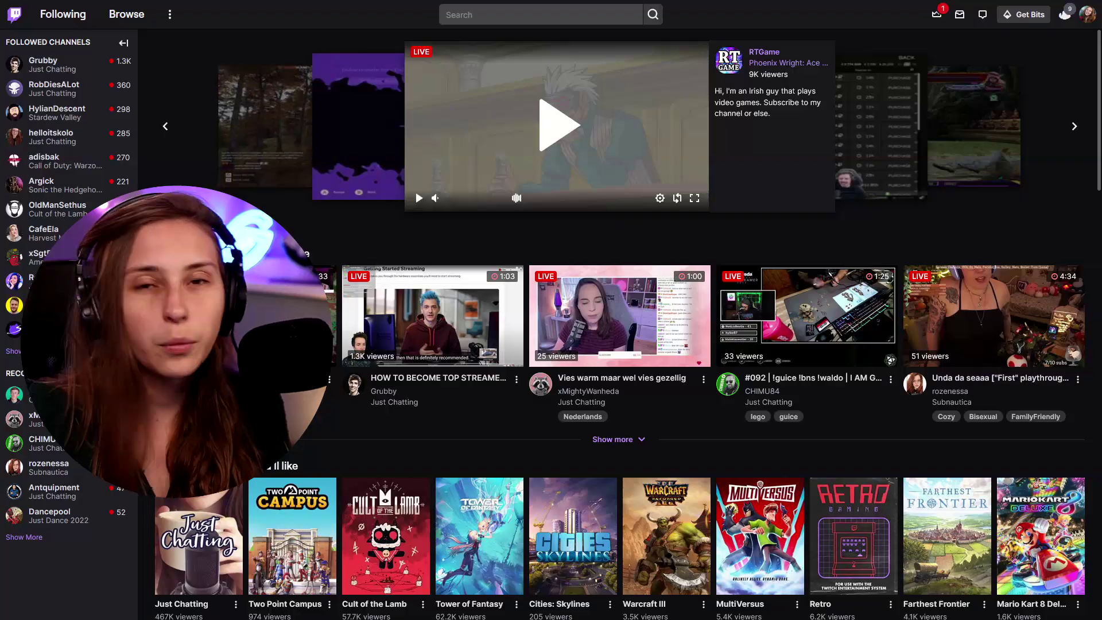
Step: Open Browse to list game categories sorted by viewers from high to low
click(132, 23)
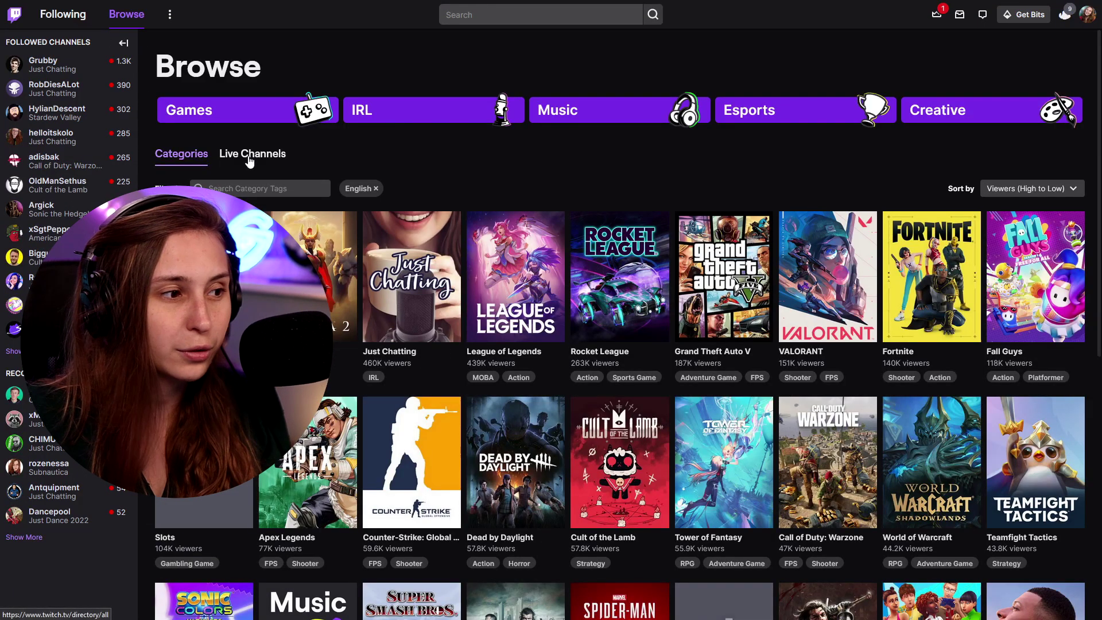
Step: Check the Live Channels tab, return to Categories, and open the Fall Guys category page
click(250, 155)
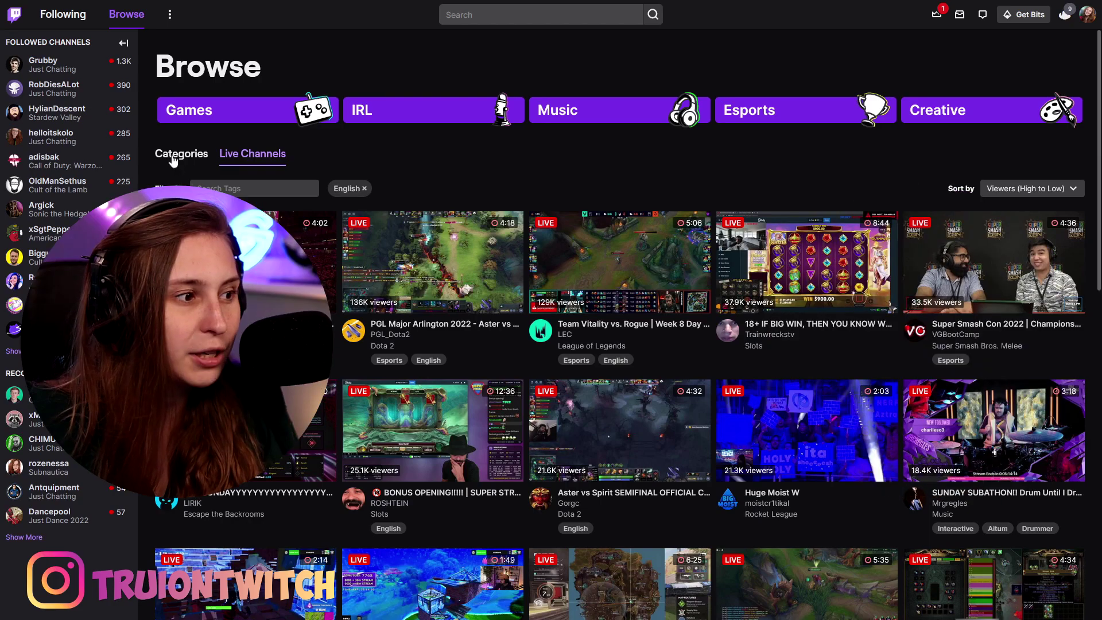
click(176, 153)
click(1033, 276)
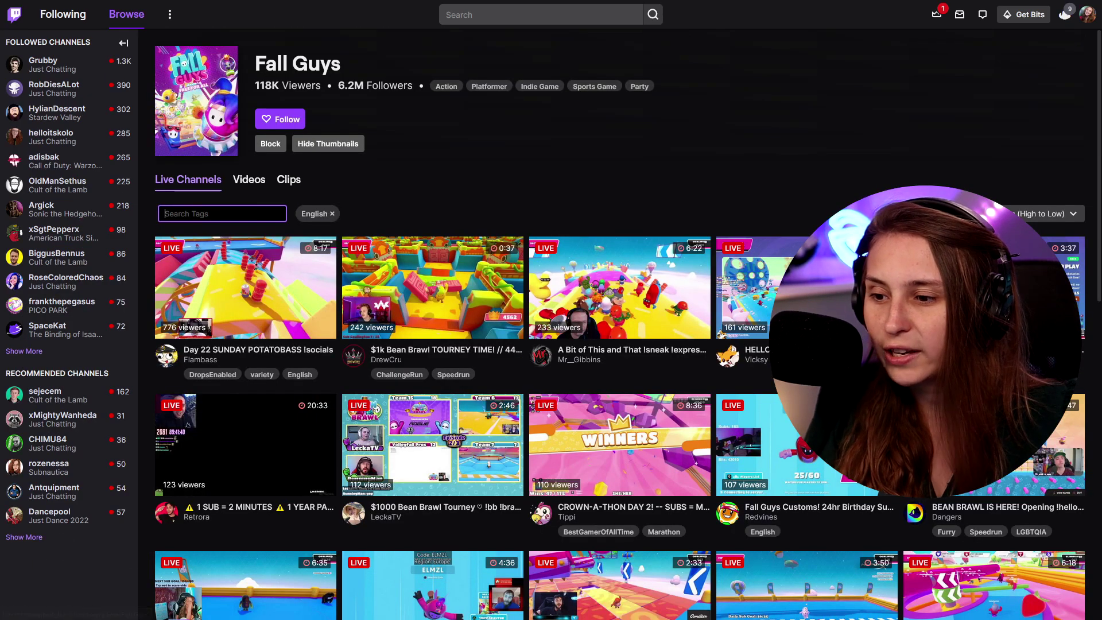
Step: Add 'Playingwithviewers' as a tag filter alongside English on the Fall Guys channels
text(Playing)
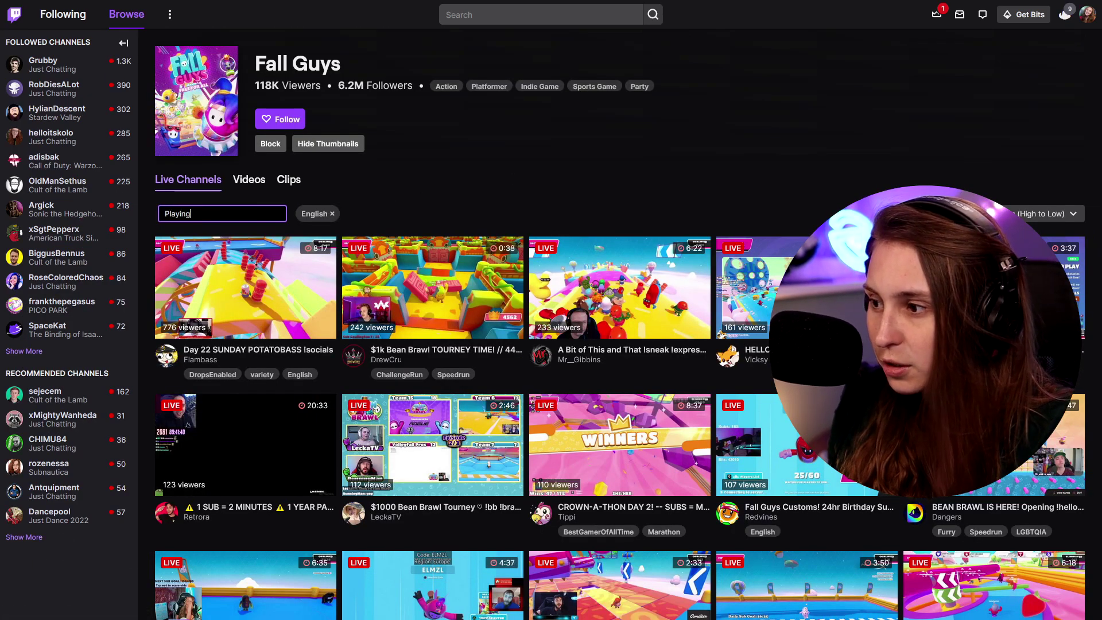
text(wi)
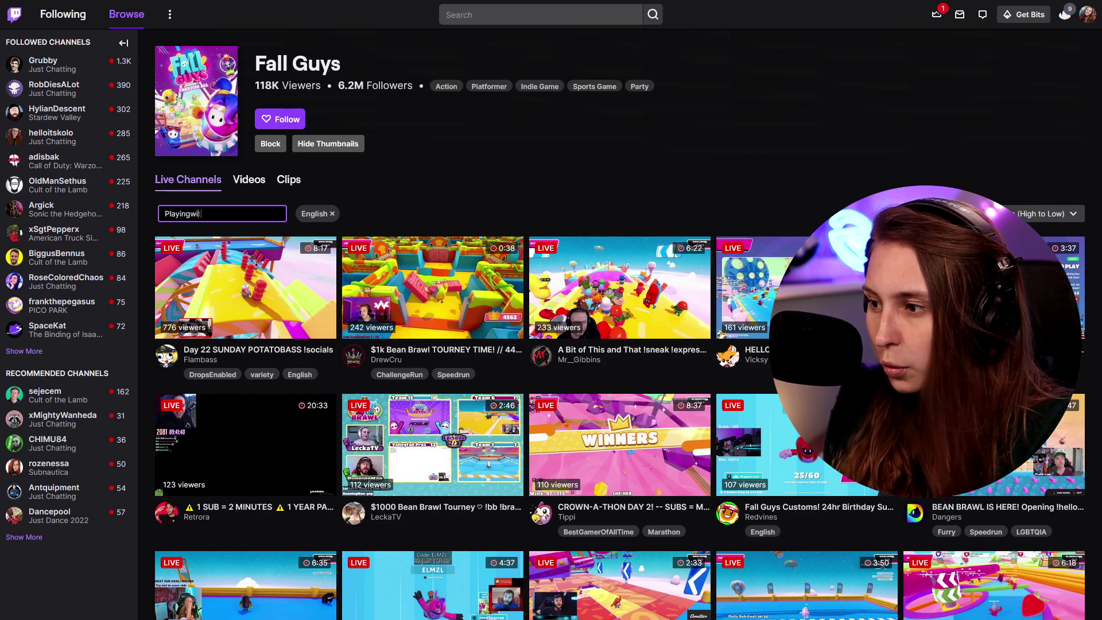
text(thviewers)
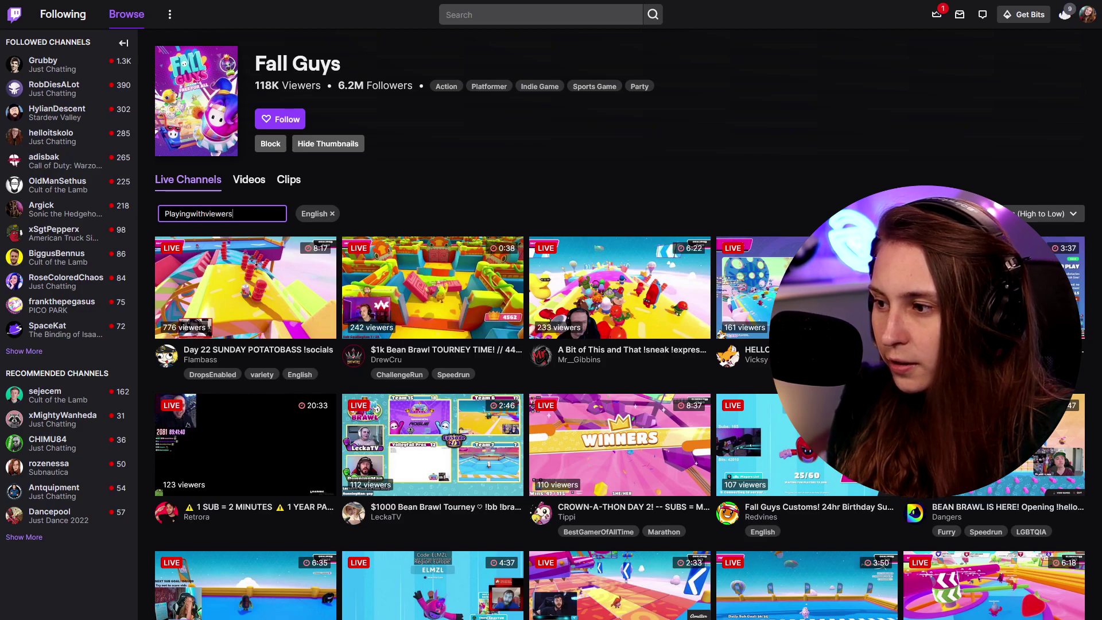
key(Return)
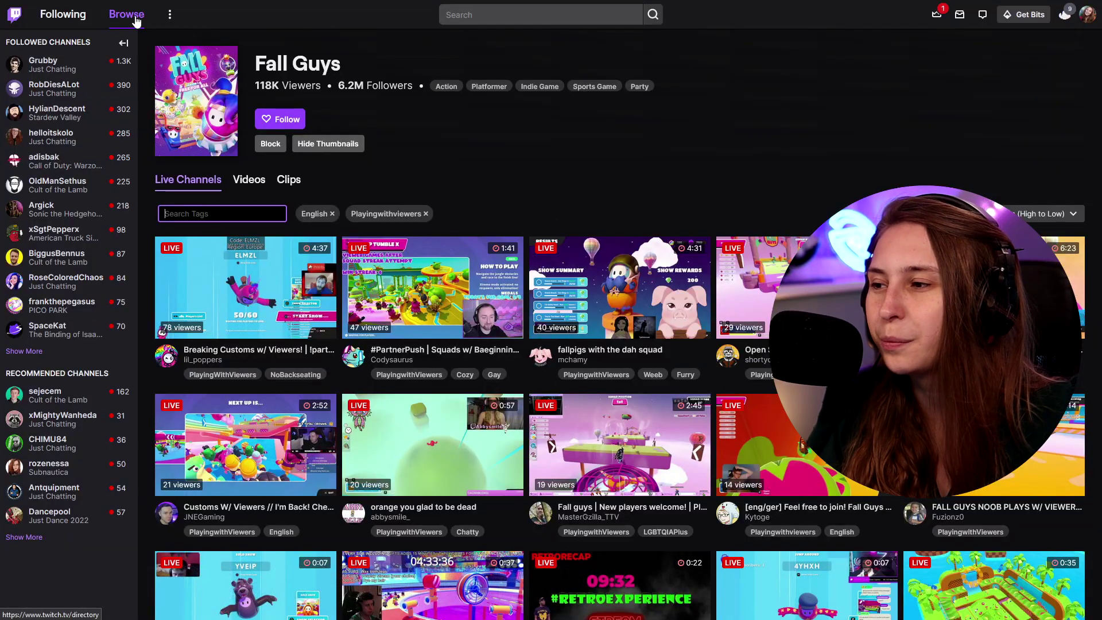
Step: Show Browse's Live Channels across all categories filtered by the Playingwithviewers tag
click(136, 19)
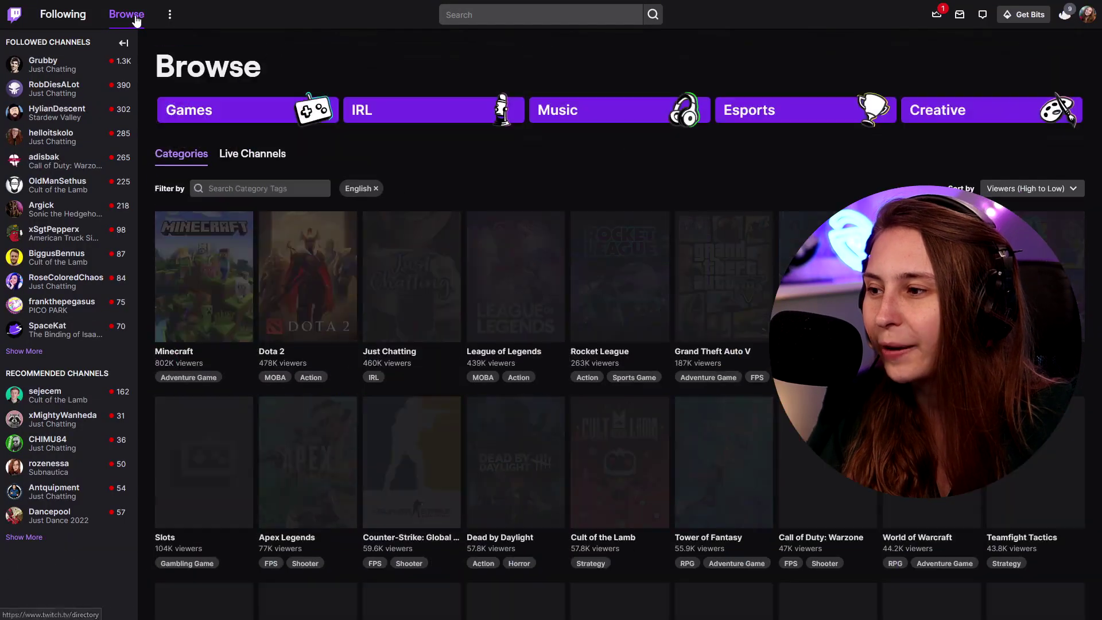
click(253, 154)
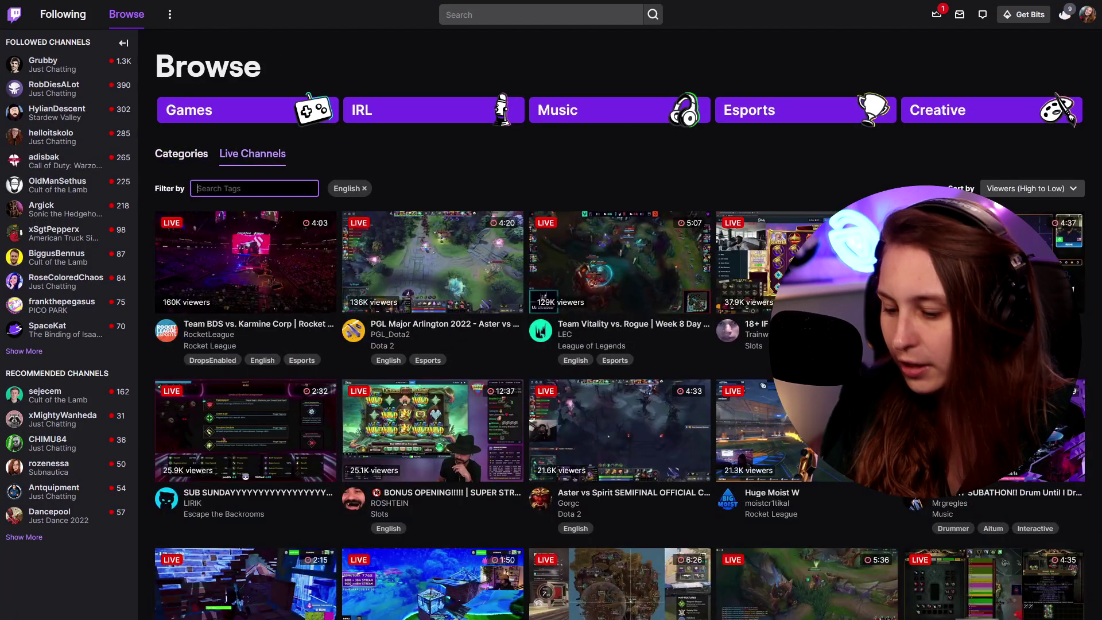
text(Playingh)
key(BackSpace)
text(withviewers)
key(Return)
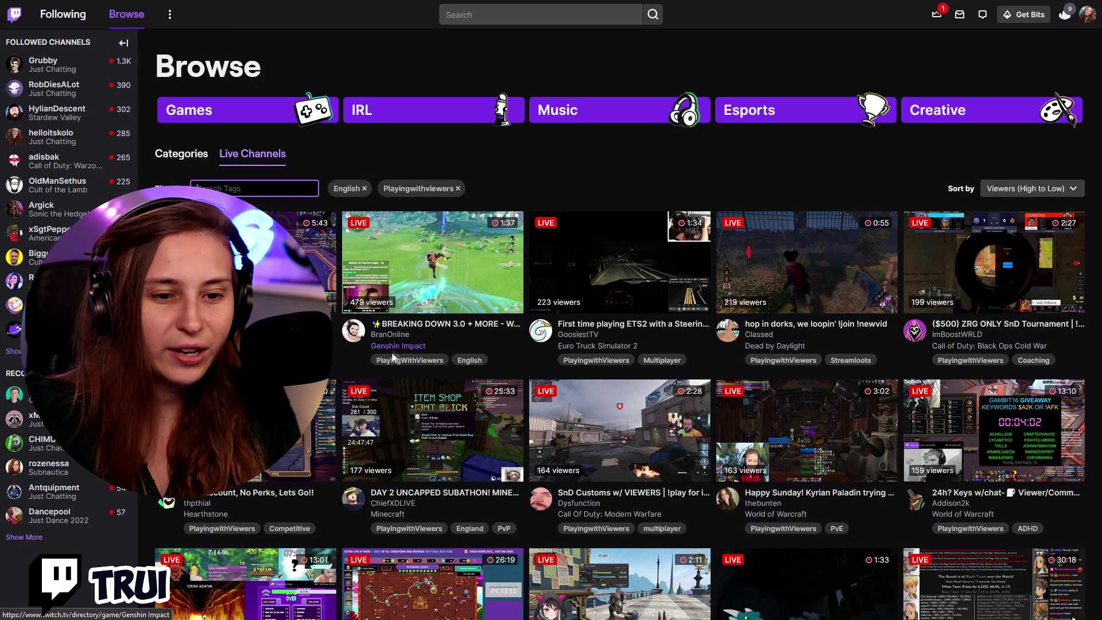
Step: Scroll the channel list, then clear the tag search to drop the Playingwithviewers filter
scroll(387, 365, down, 4)
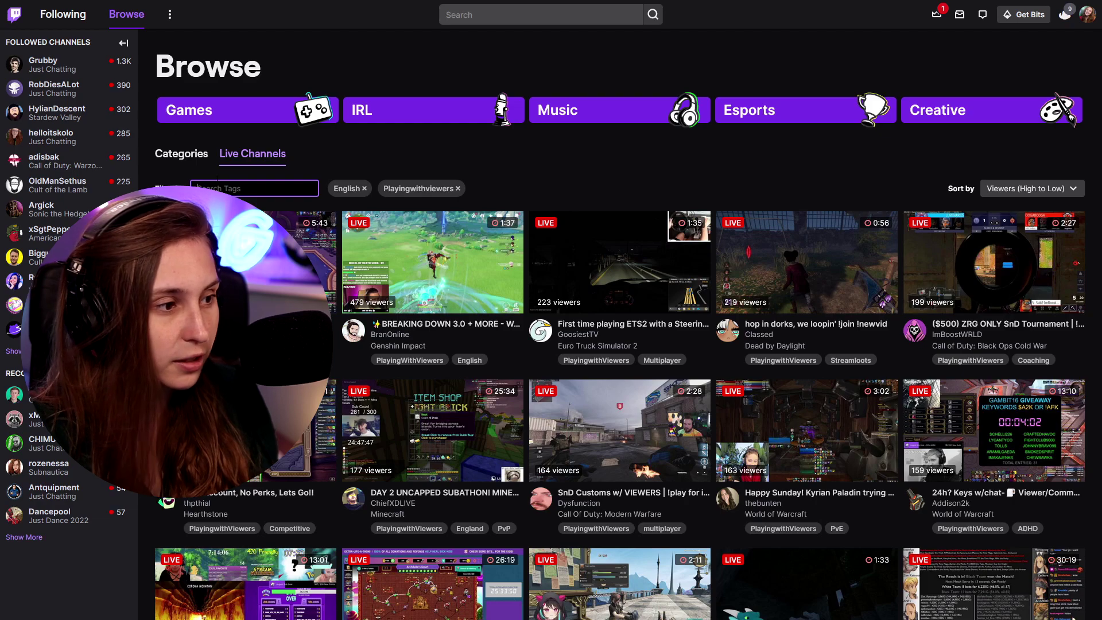
text(pathfinder)
key(BackSpace)
key(BackSpace)
key(BackSpace)
key(BackSpace)
key(BackSpace)
key(BackSpace)
key(BackSpace)
key(BackSpace)
key(BackSpace)
key(BackSpace)
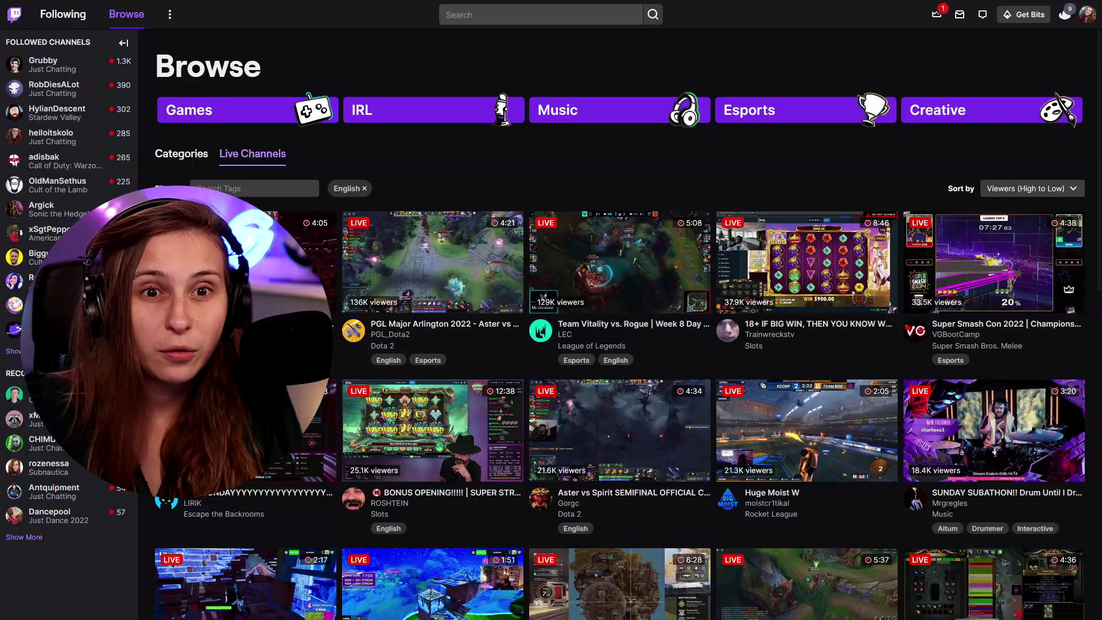
click(1088, 17)
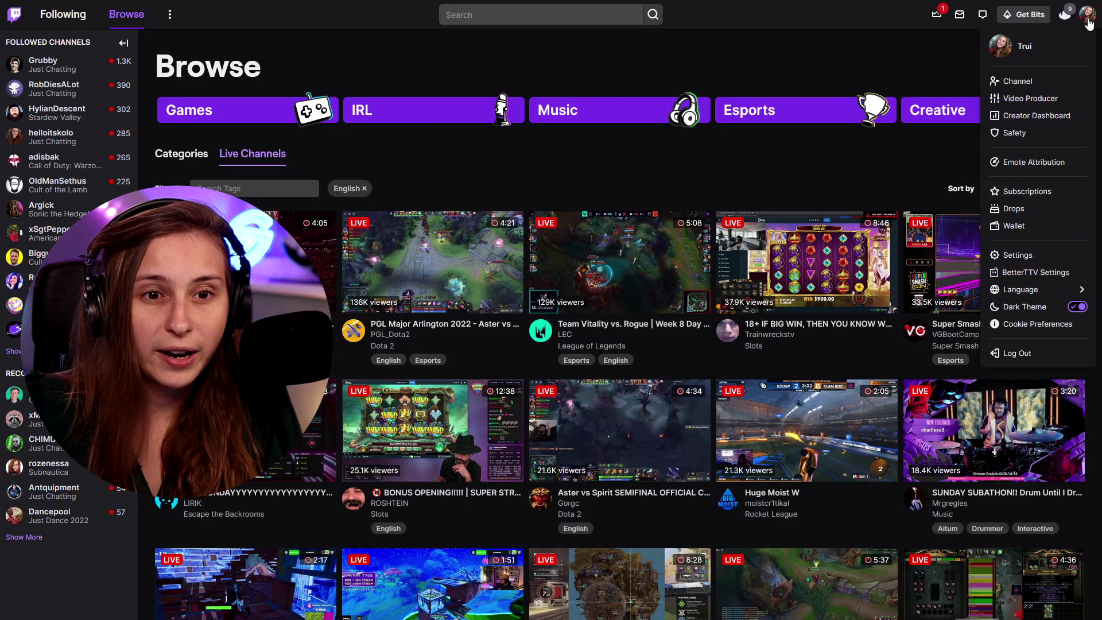
Step: Go to the Creator Dashboard's Stream Manager and switch its layout to Layout 1
click(1053, 116)
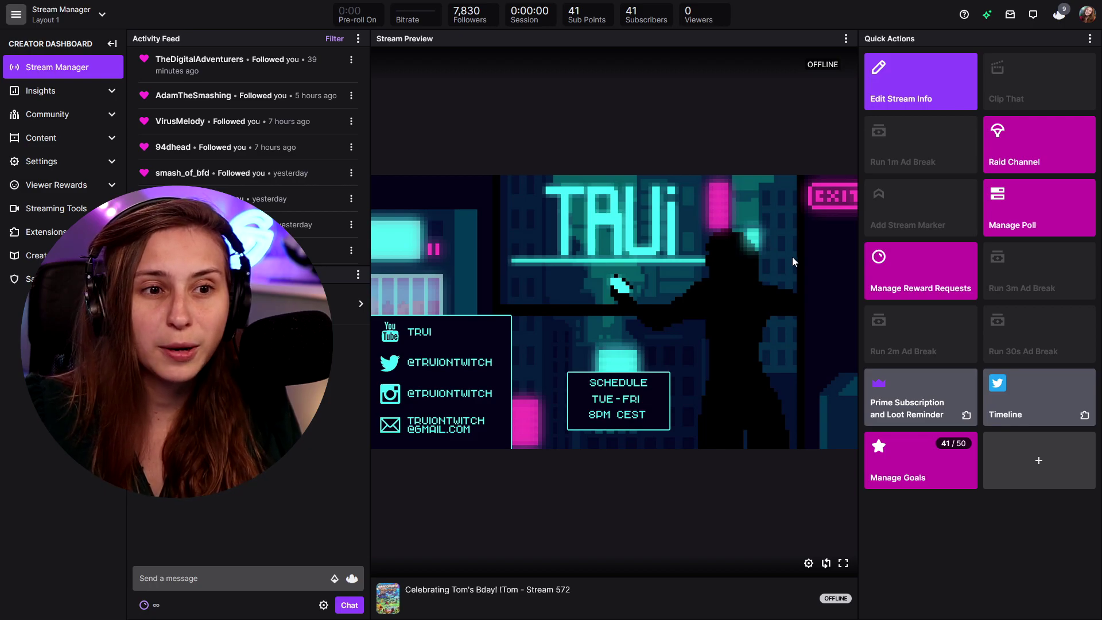
click(946, 101)
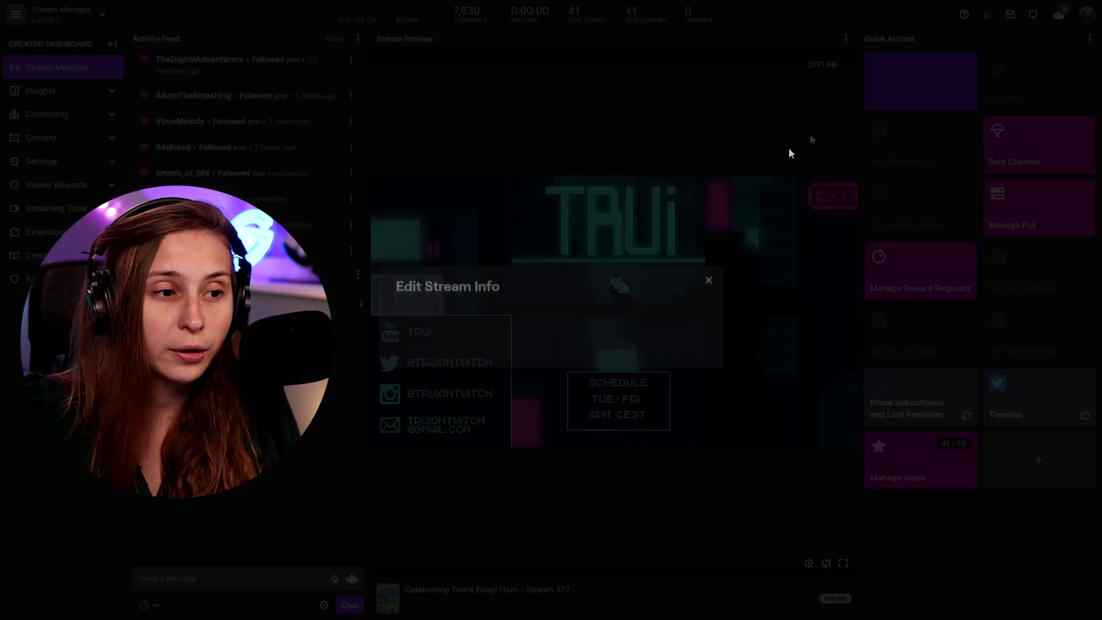
click(708, 16)
click(99, 25)
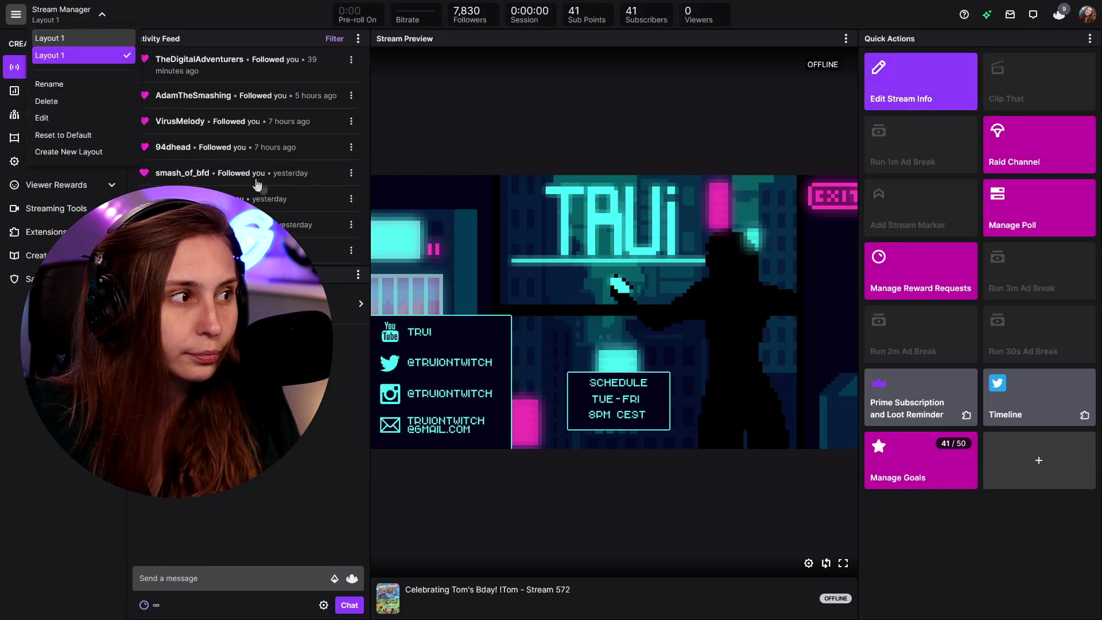
click(80, 38)
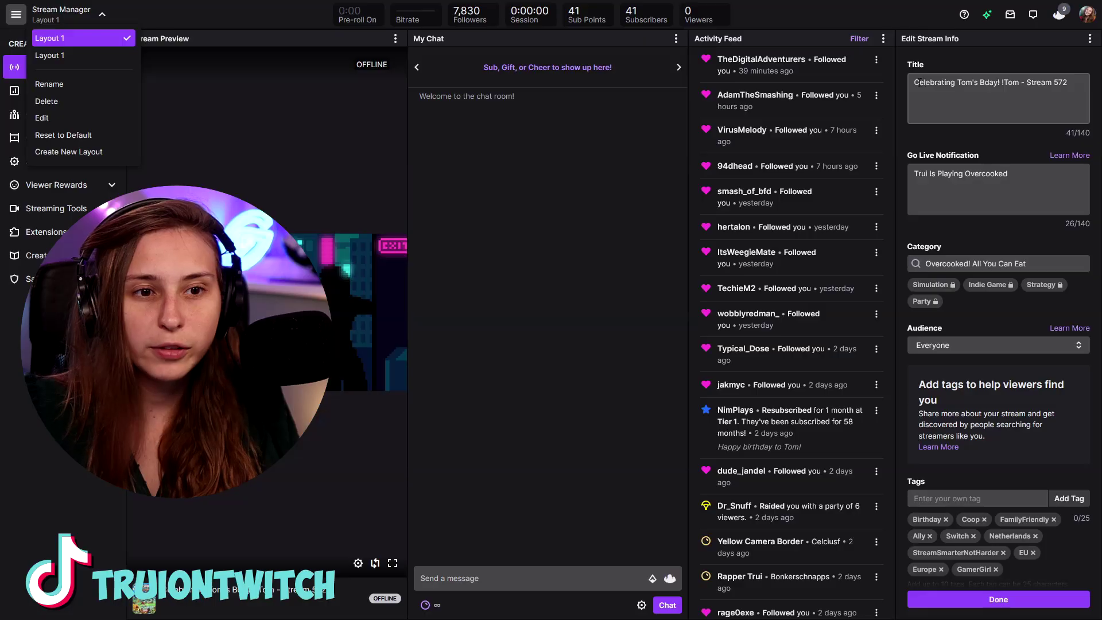
Step: Select the go live notification text, then scroll down to the Category search field
click(941, 82)
drag(922, 173, 1008, 173)
scroll(1008, 225, down, 1)
click(942, 208)
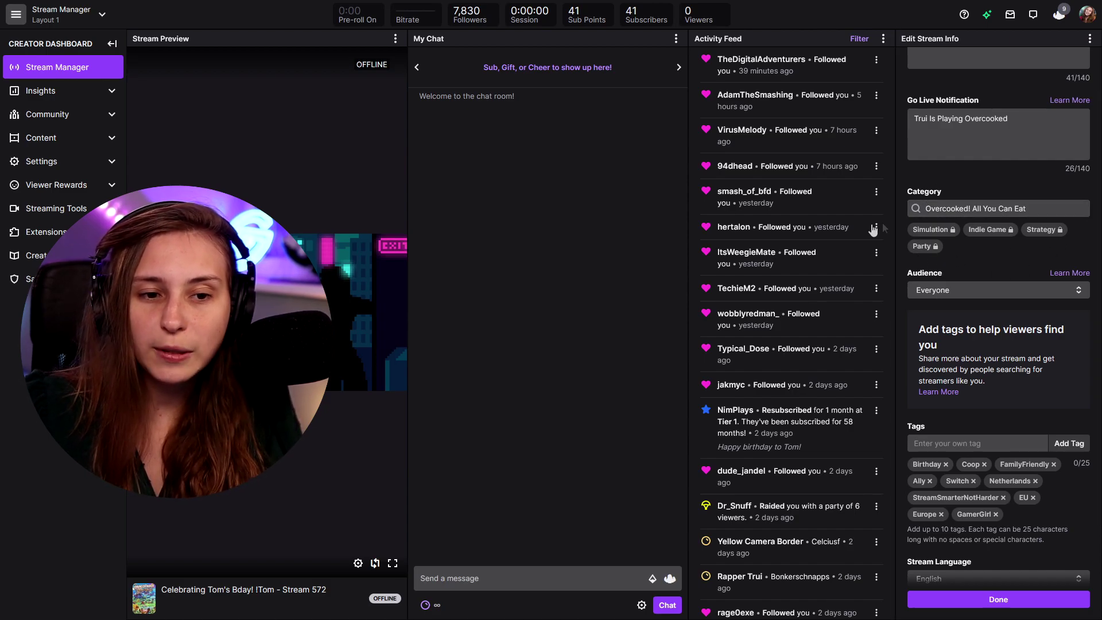
Step: Replace the Overcooked! All You Can Eat category with Just Chatting and open the Tags help article
drag(1028, 209, 972, 208)
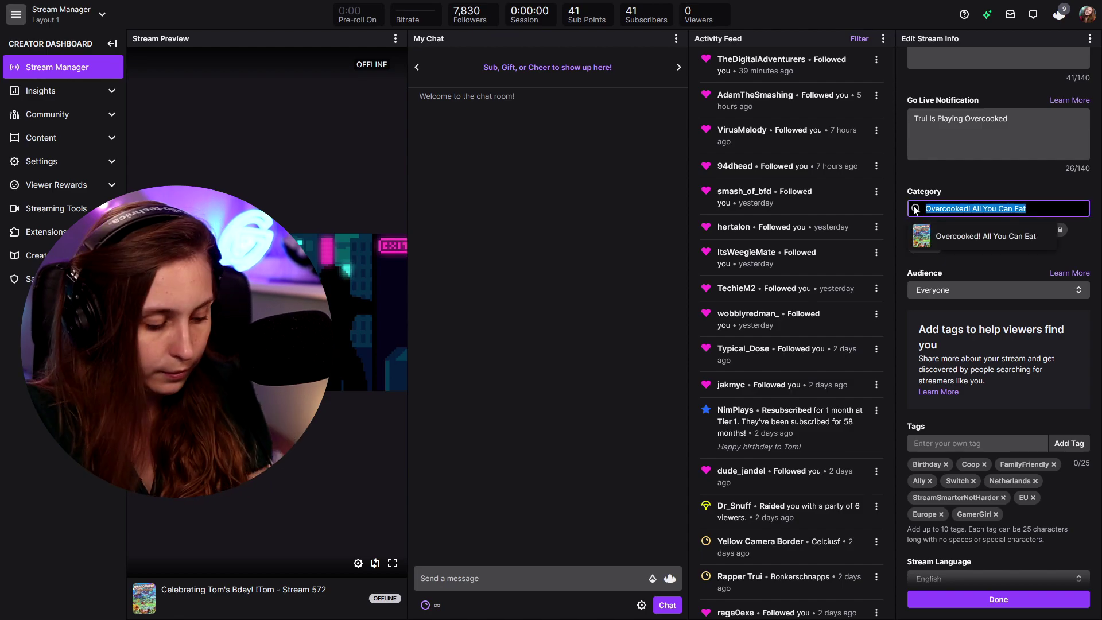
text(Just chatt)
click(964, 234)
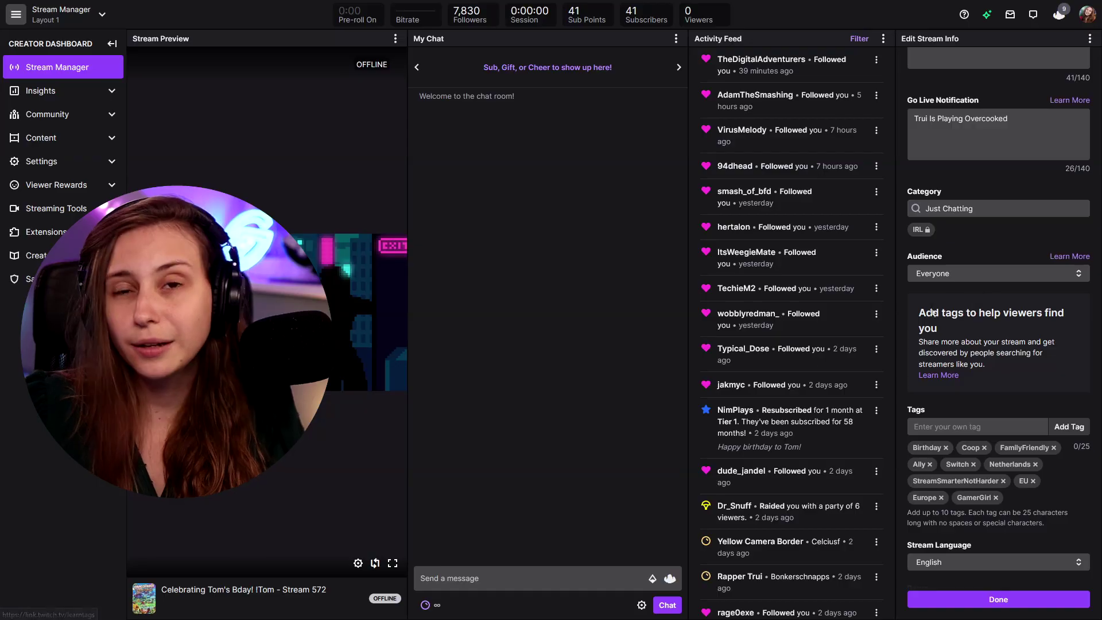
click(936, 380)
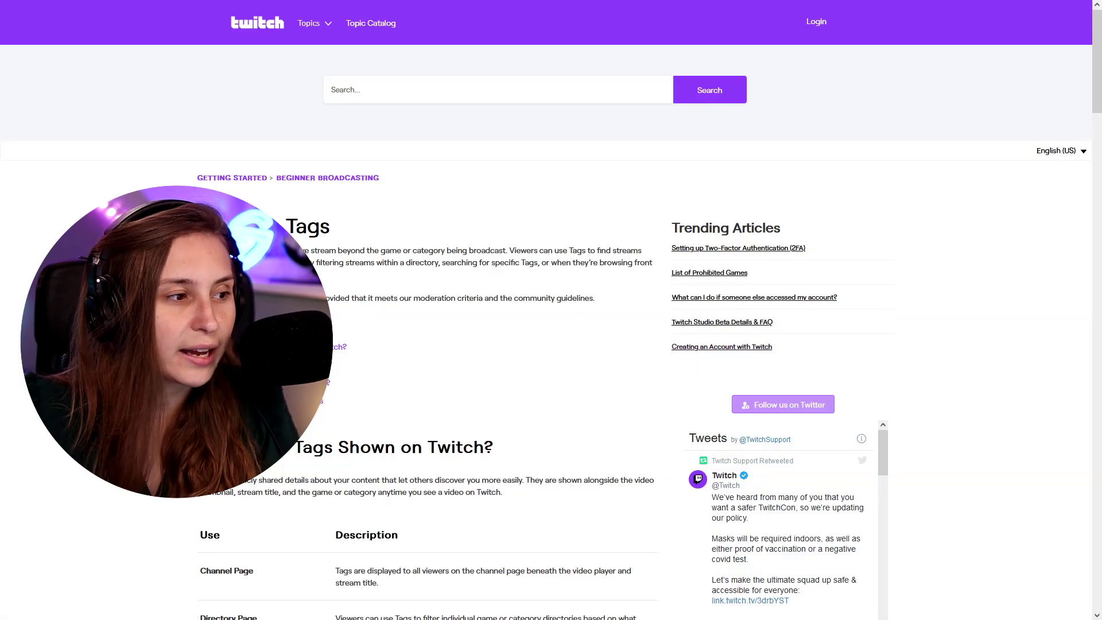
Step: Review the Channel Page and Directory Page rows, then scroll to the tag types table
scroll(418, 294, down, 2)
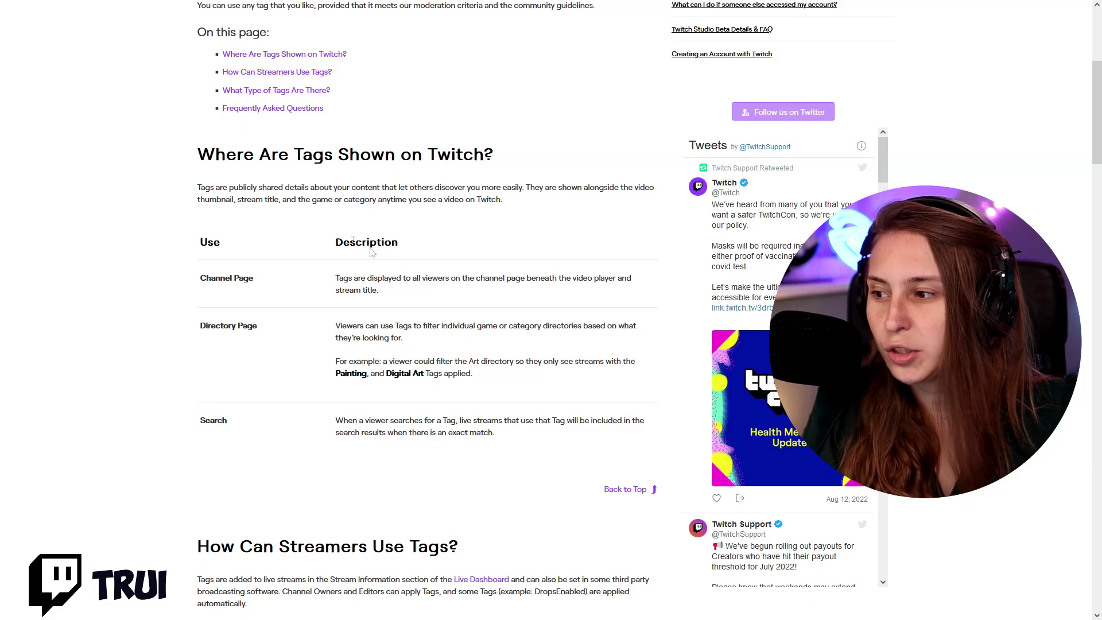
triple_click(199, 281)
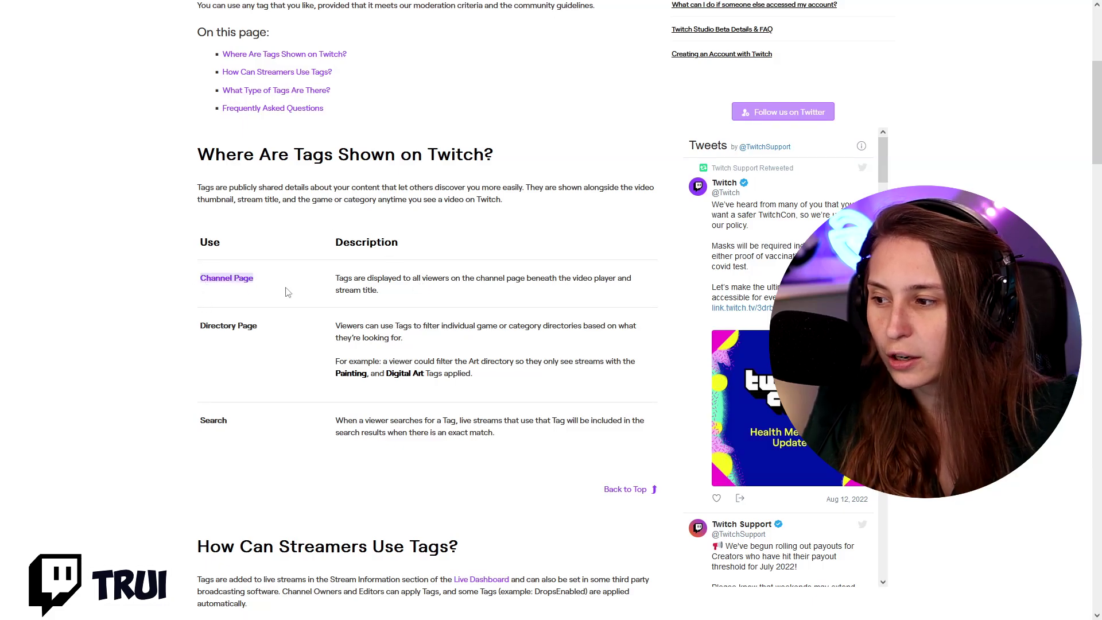
triple_click(199, 327)
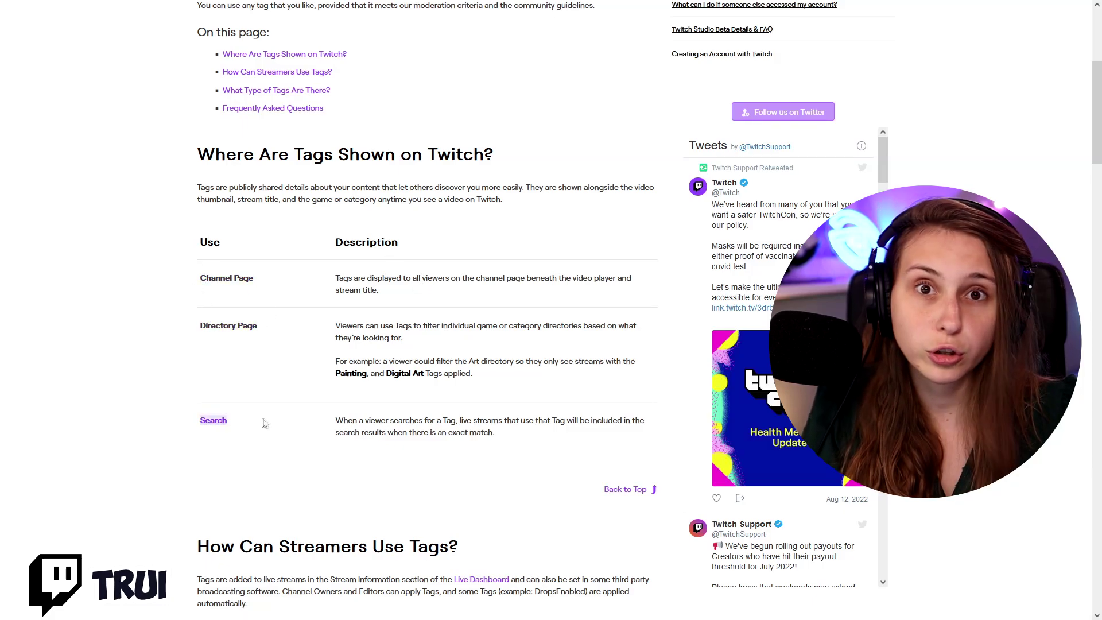
click(251, 312)
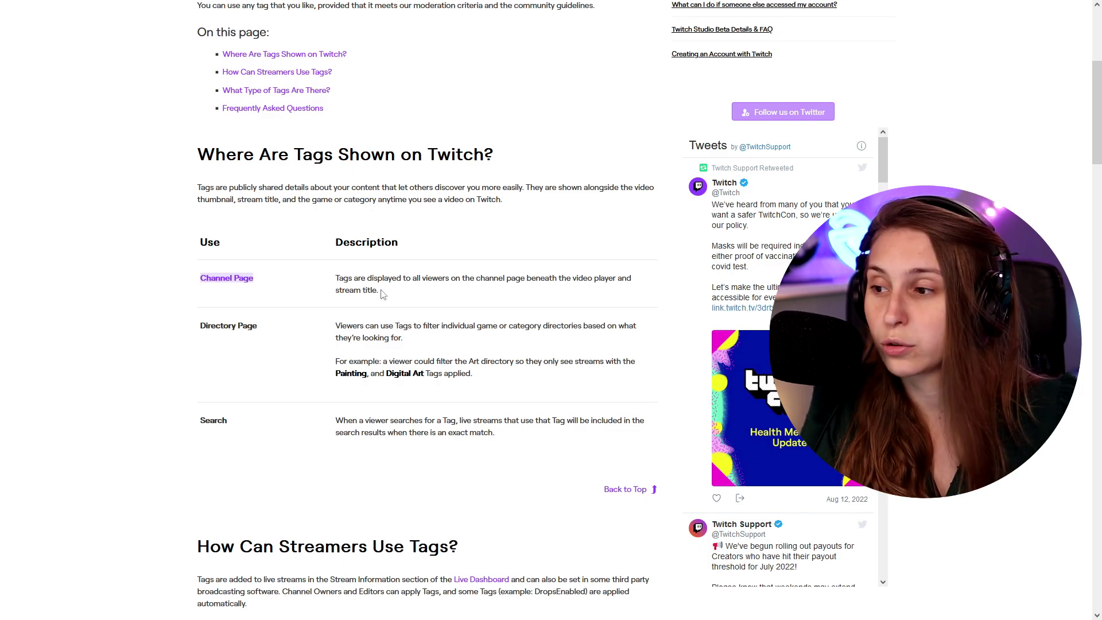
scroll(551, 345, down, 10)
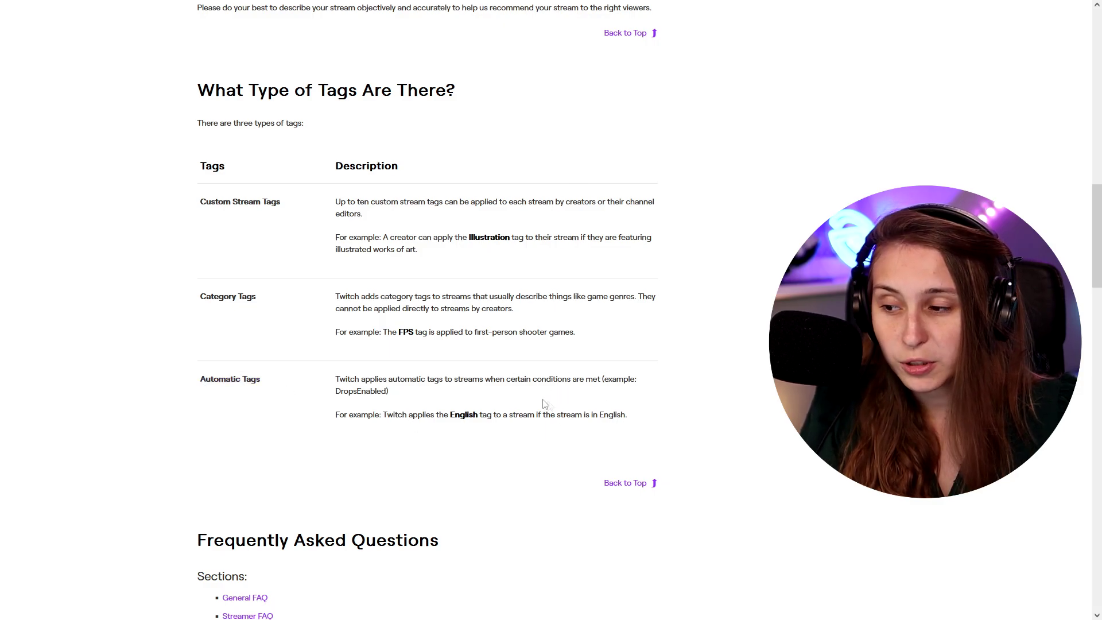
drag(291, 404, 290, 402)
click(291, 402)
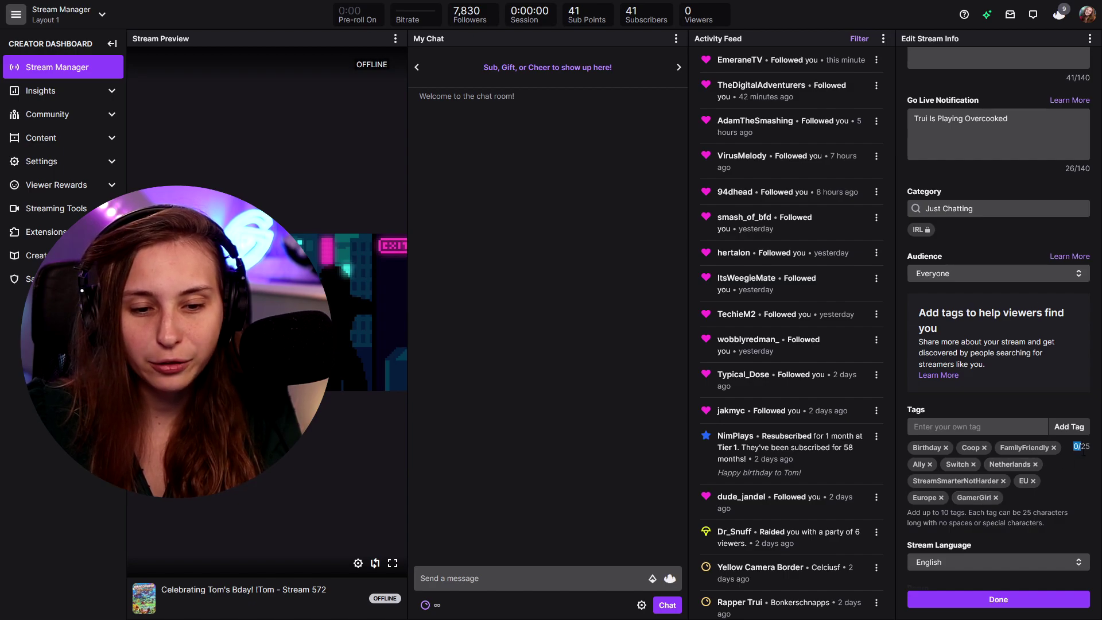
click(974, 425)
text(kjhsgfjkhf)
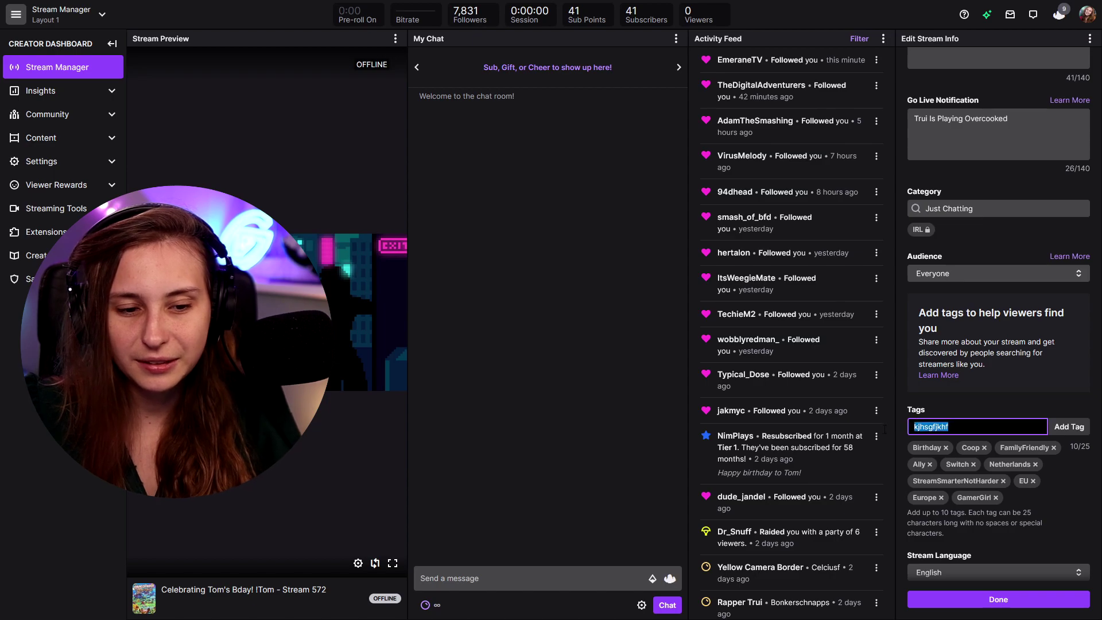
key(BackSpace)
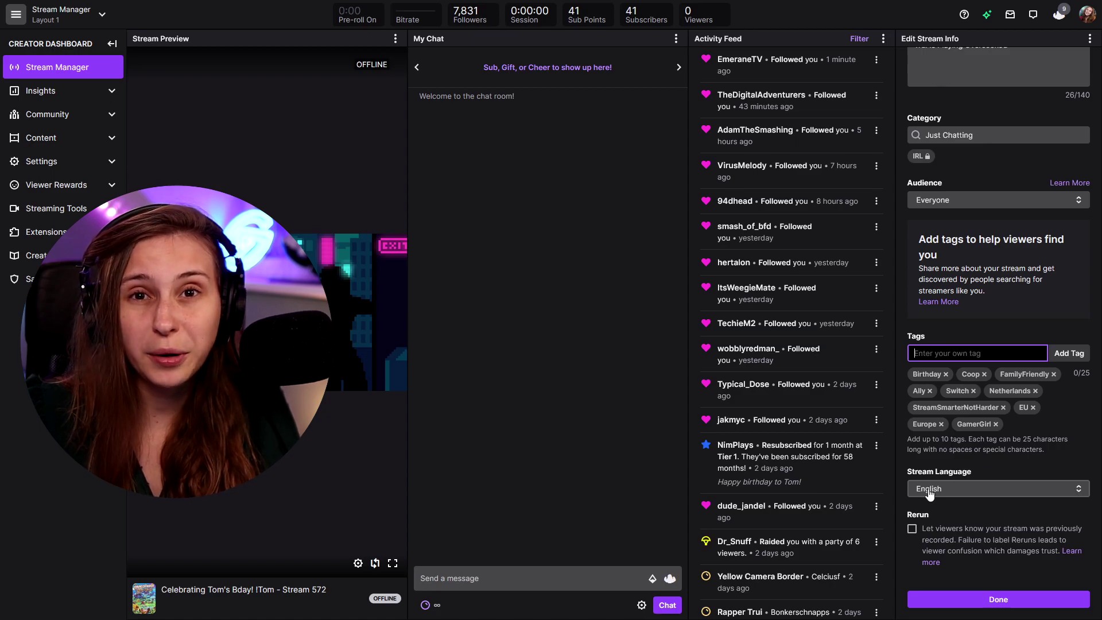
click(930, 489)
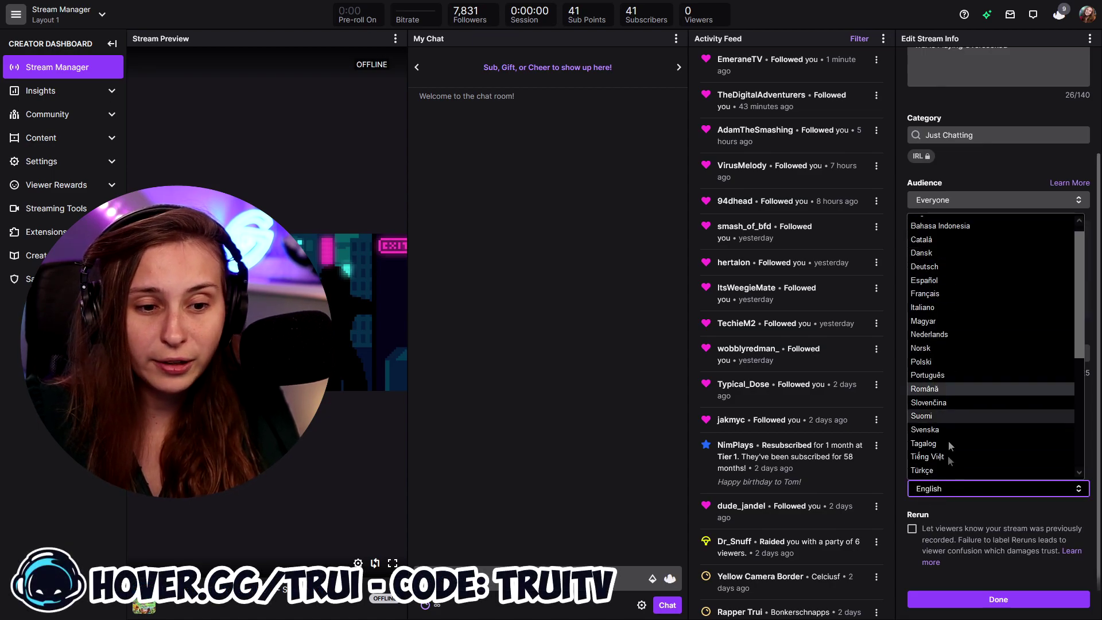
click(952, 491)
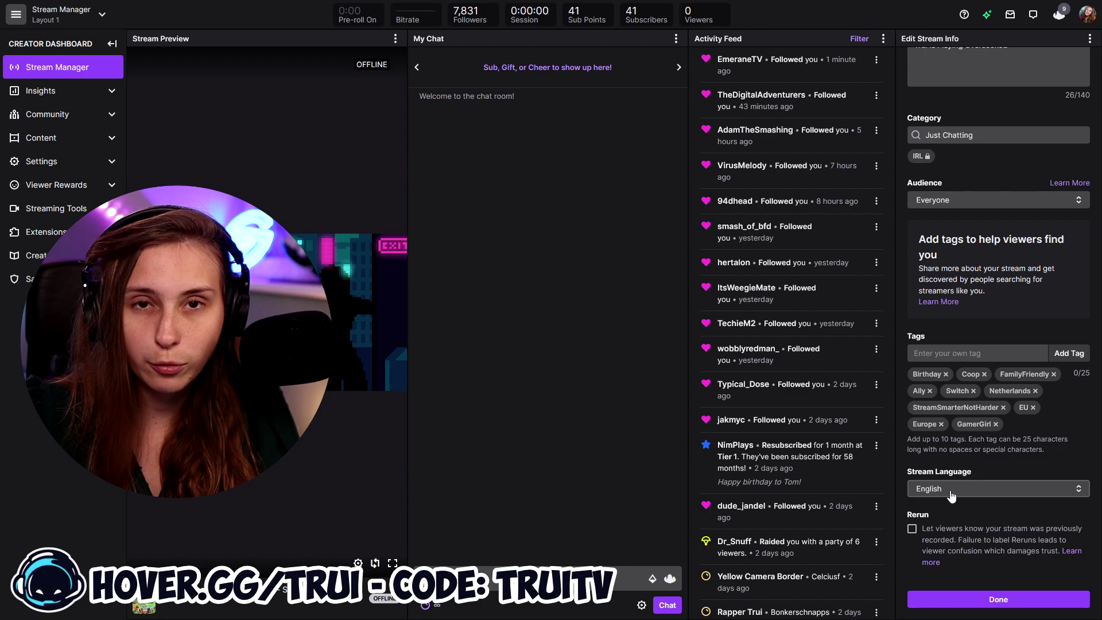